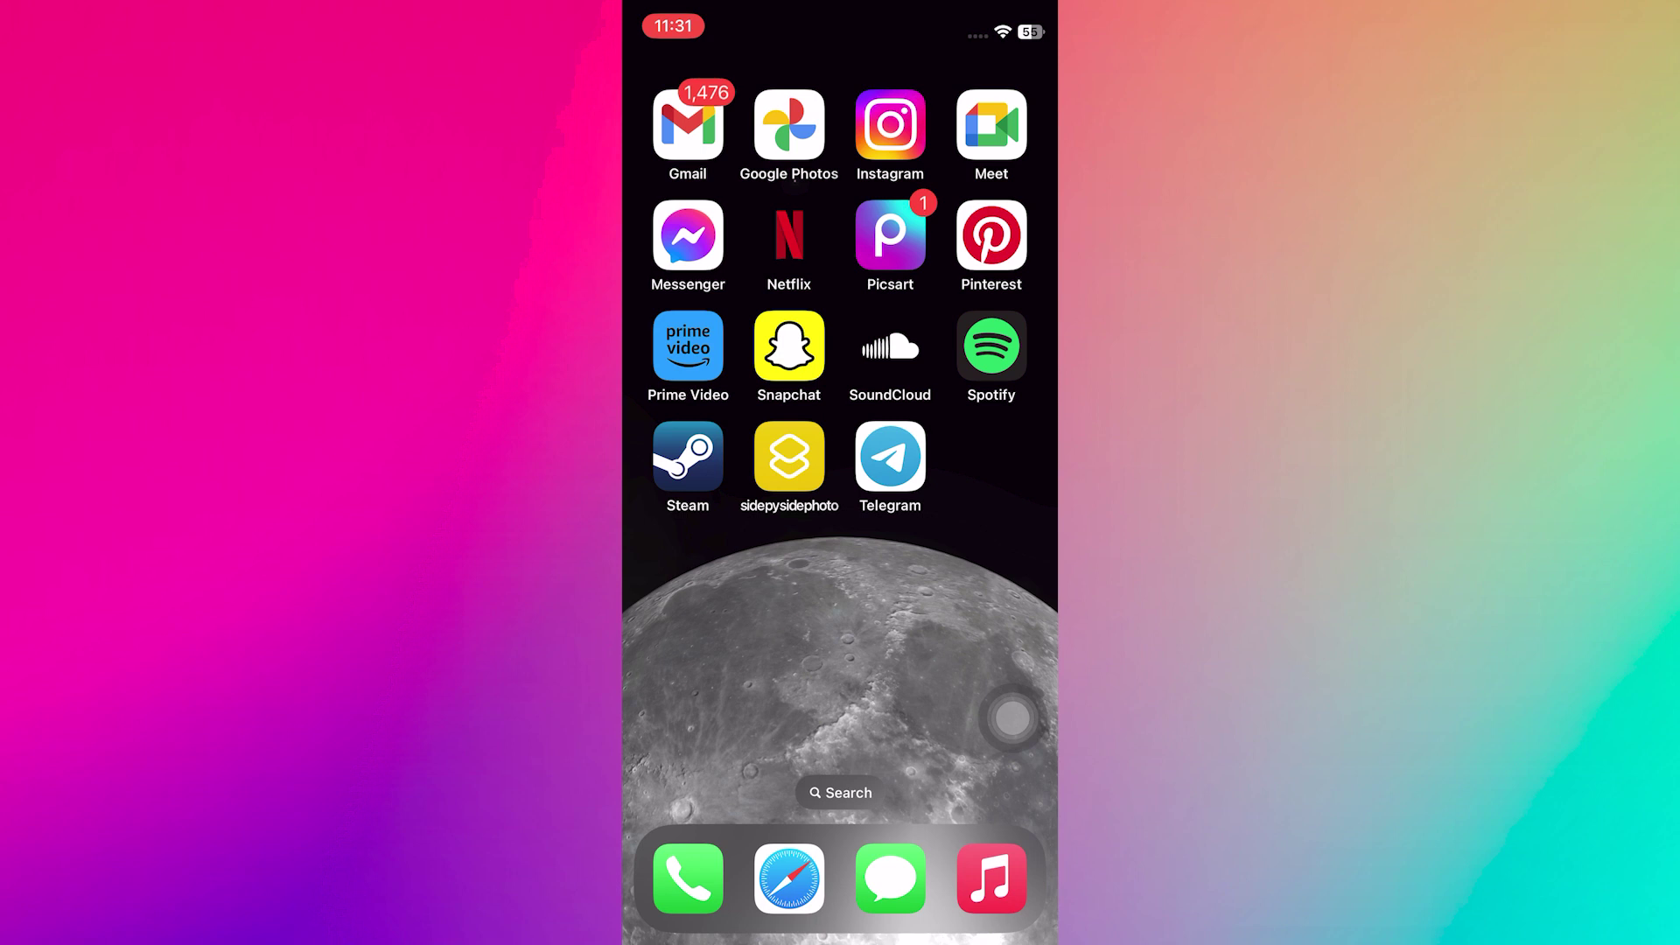
Launch Snapchat, confirm it only shows the Log In screen, and go back home
{"action": "left_click", "coordinate": [789, 347]}
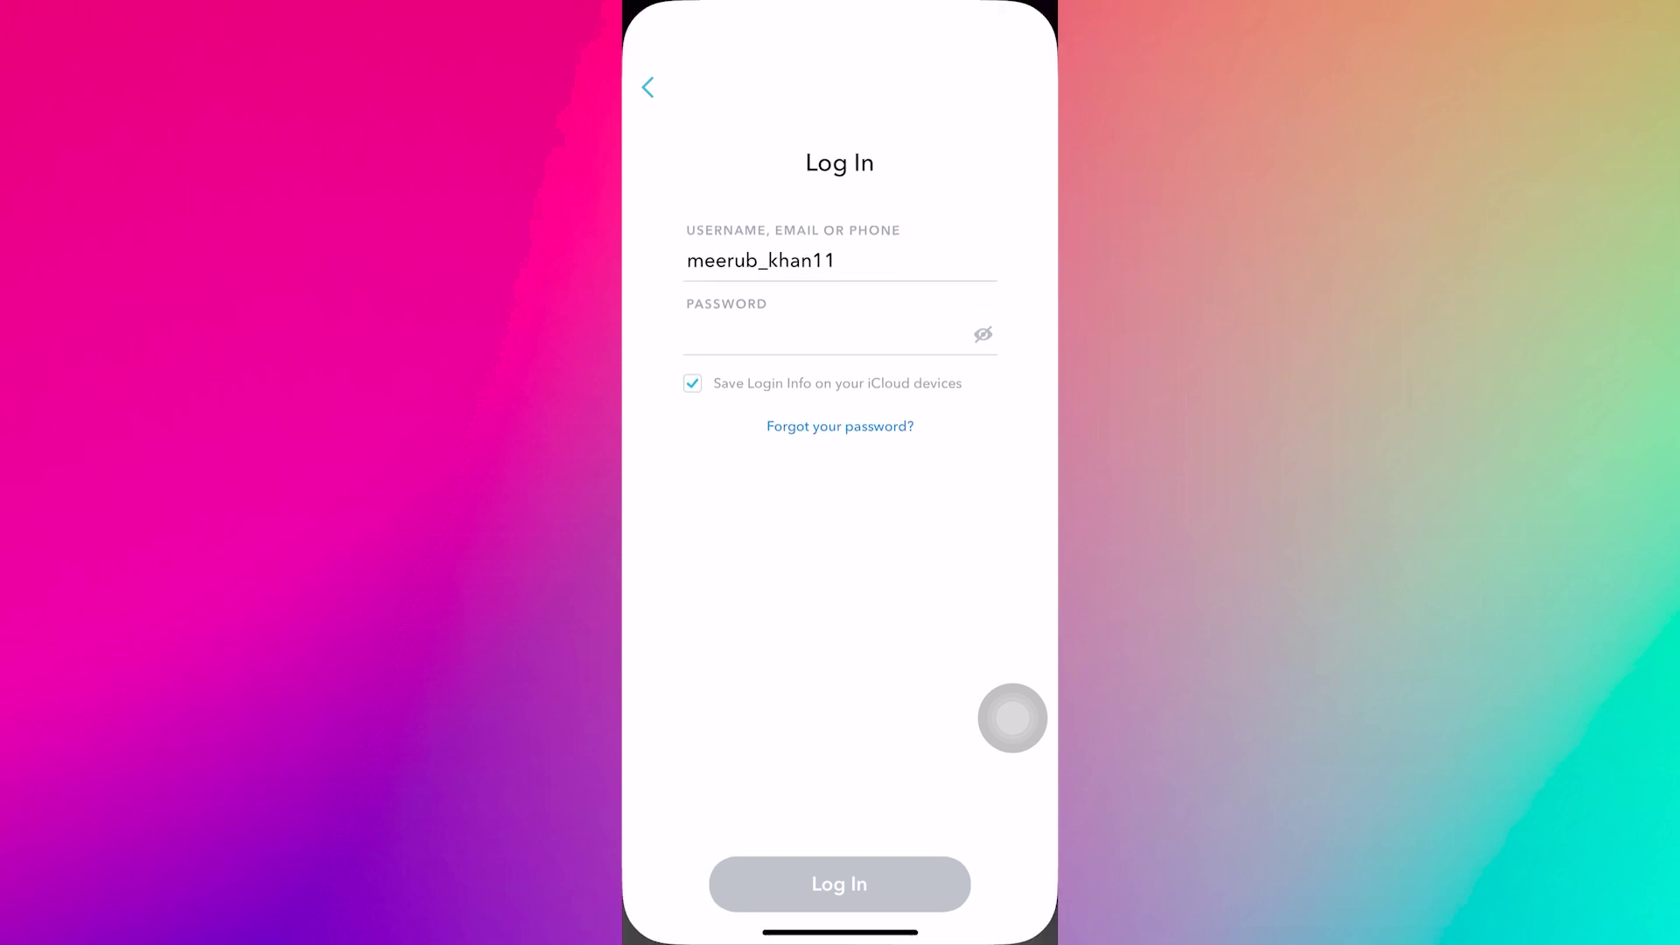
{"action": "left_click_drag", "start_coordinate": [841, 932], "coordinate": [841, 526]}
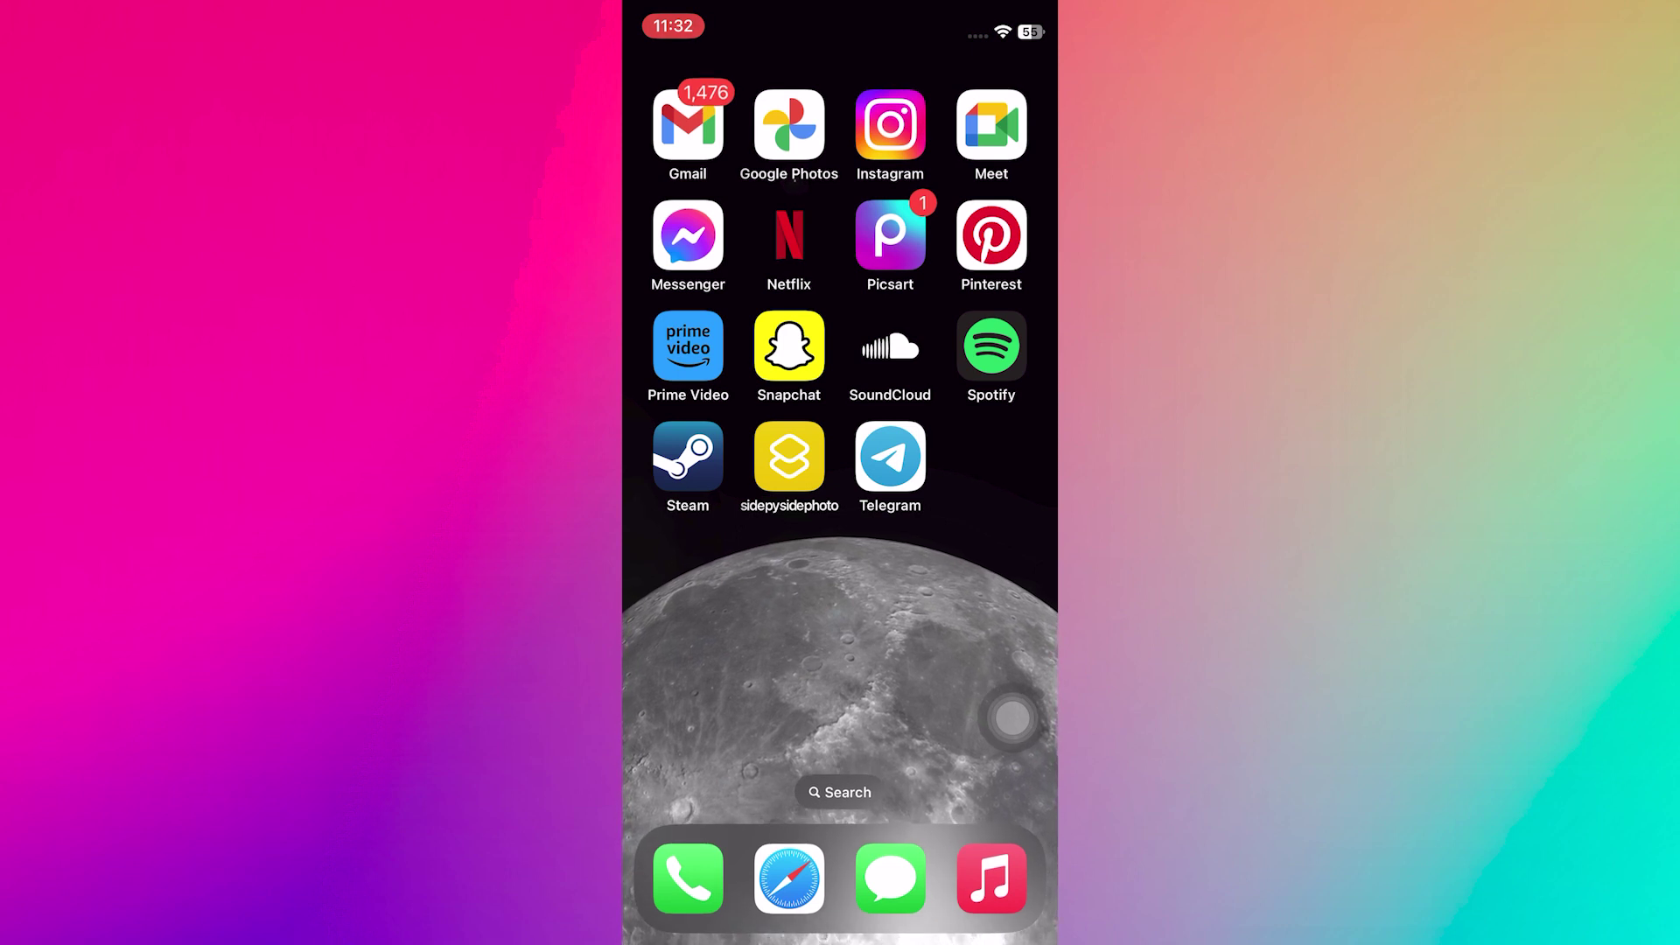
Briefly view appdb.to in Safari, then start removing the Snapchat app from the first home page
{"action": "left_click", "coordinate": [788, 879]}
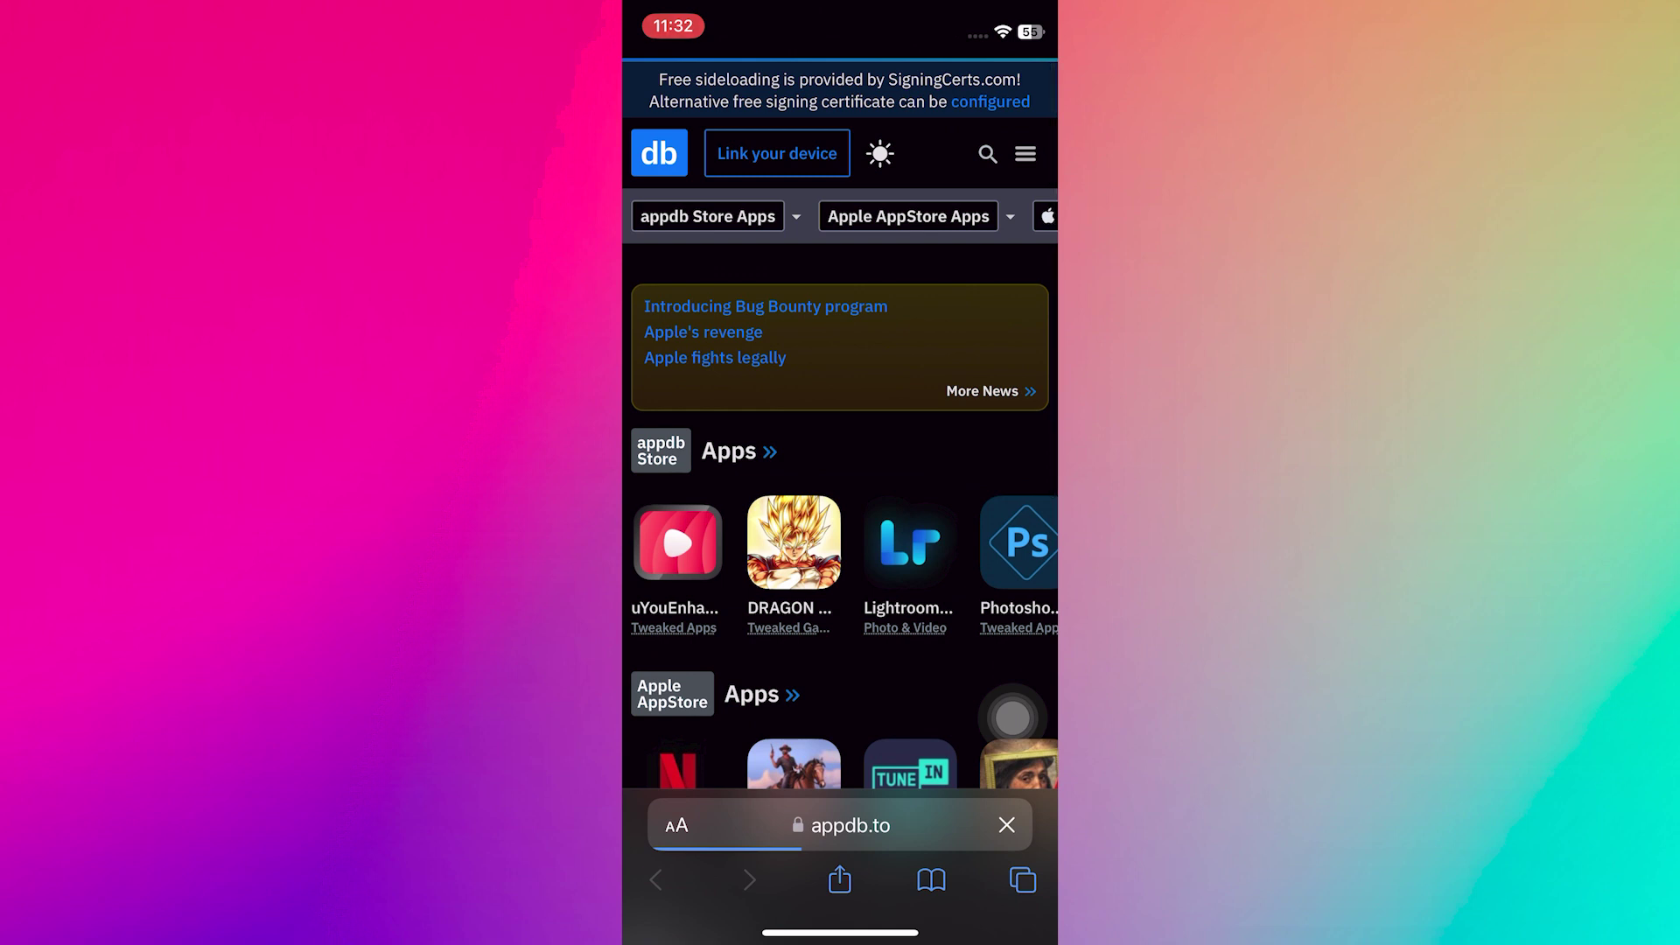
{"action": "left_click_drag", "start_coordinate": [841, 933], "coordinate": [840, 525]}
{"action": "left_click_drag", "start_coordinate": [946, 394], "coordinate": [736, 393]}
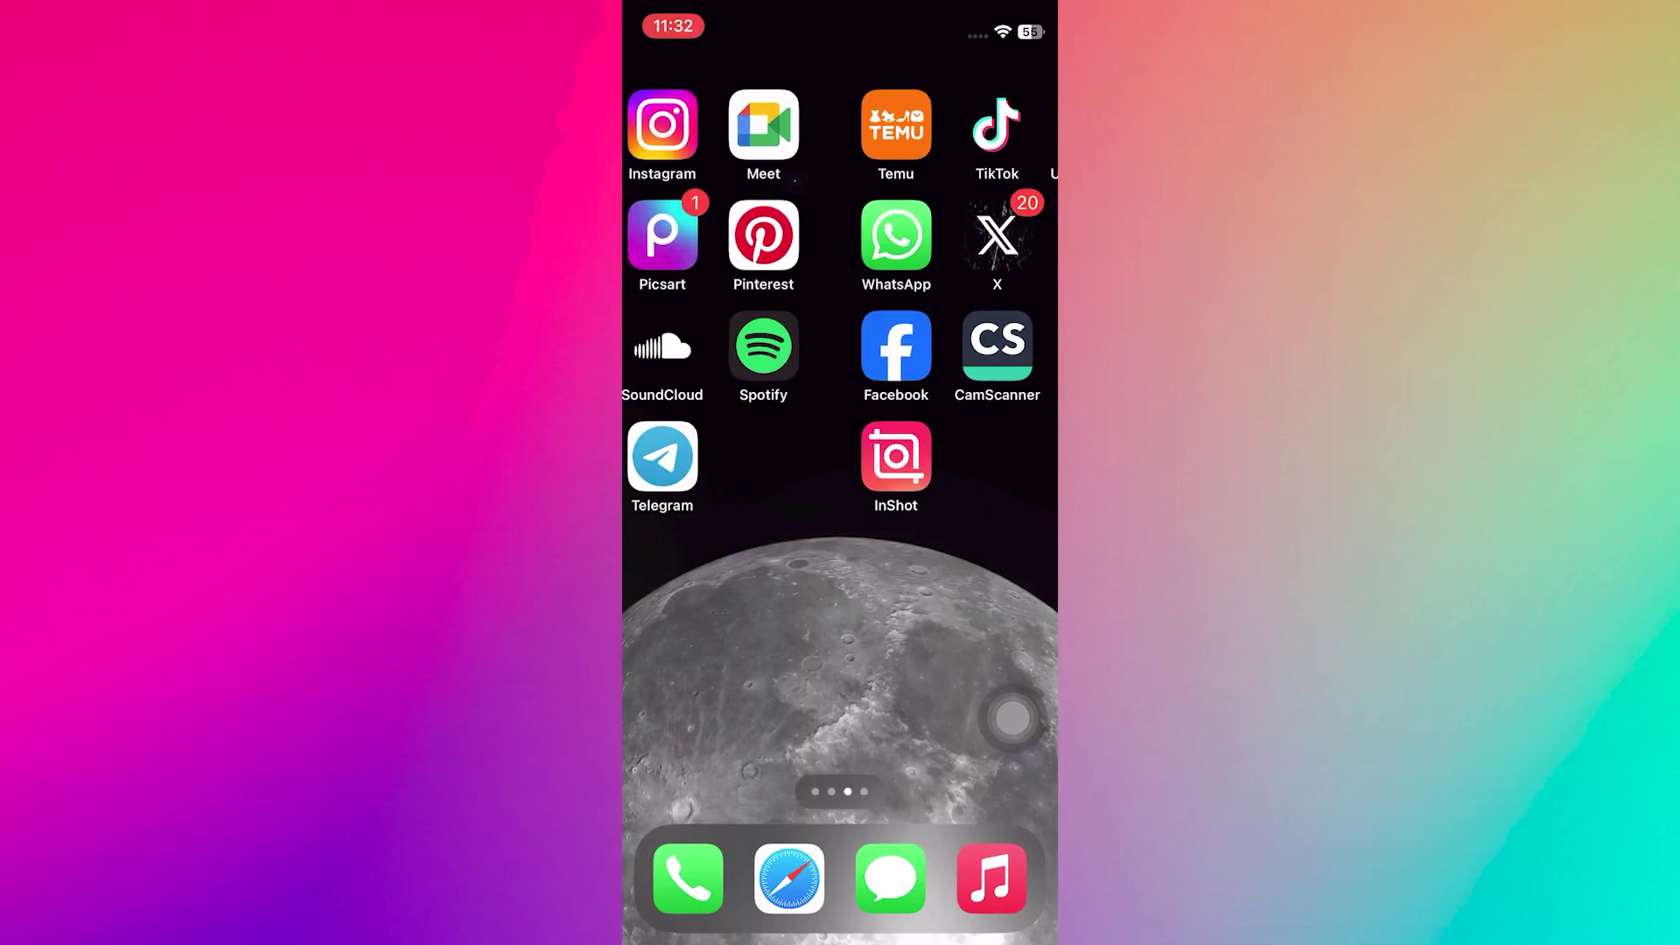
{"action": "left_click", "coordinate": [790, 346]}
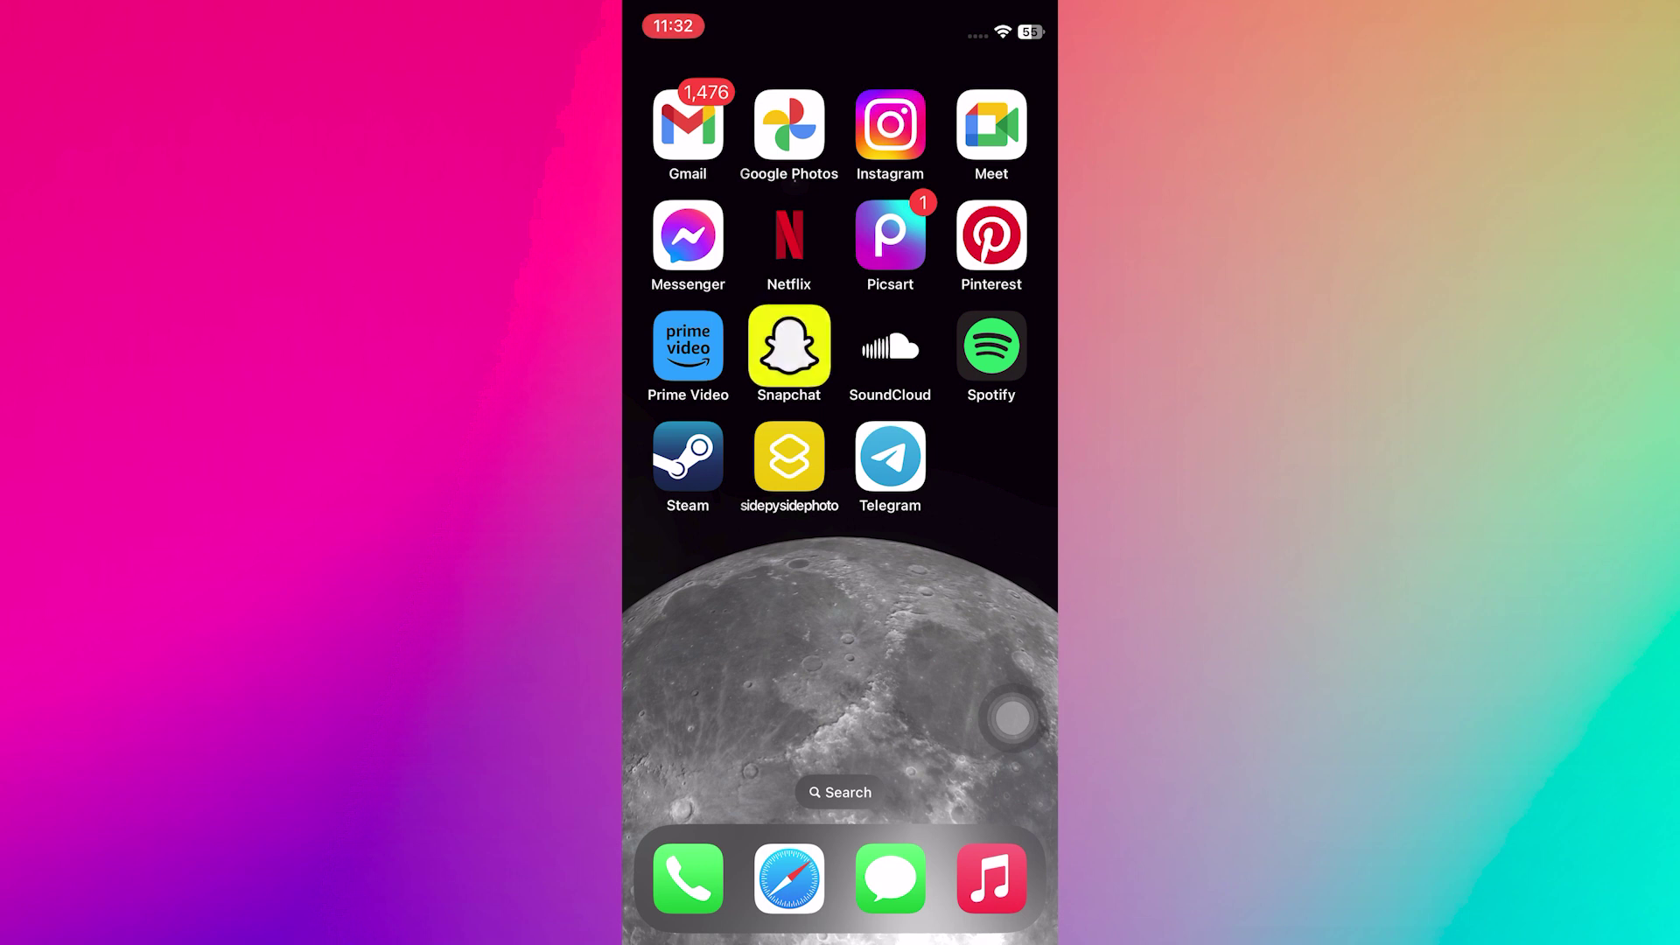
{"action": "left_click", "coordinate": [841, 542]}
Delete Snapchat, allow the appdb device-link profile download, and open Settings
{"action": "left_click_drag", "start_coordinate": [735, 932], "coordinate": [999, 933]}
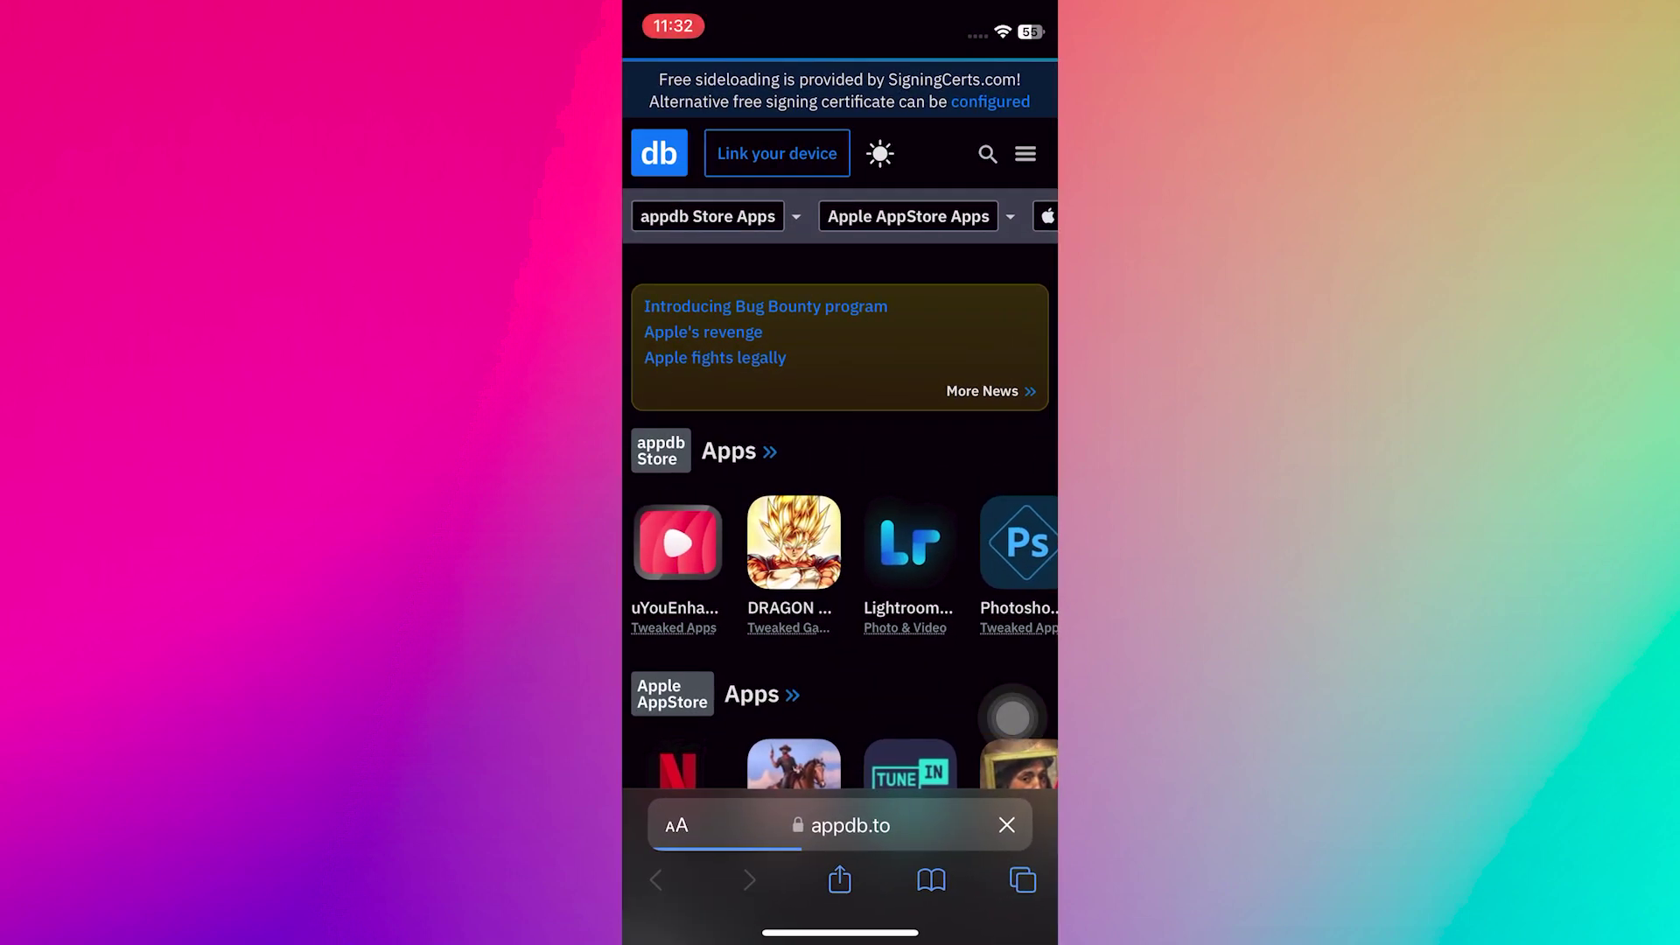
{"action": "scroll", "coordinate": [842, 526], "scroll_direction": "down", "scroll_amount": 3}
{"action": "scroll", "coordinate": [841, 526], "scroll_direction": "up", "scroll_amount": 3}
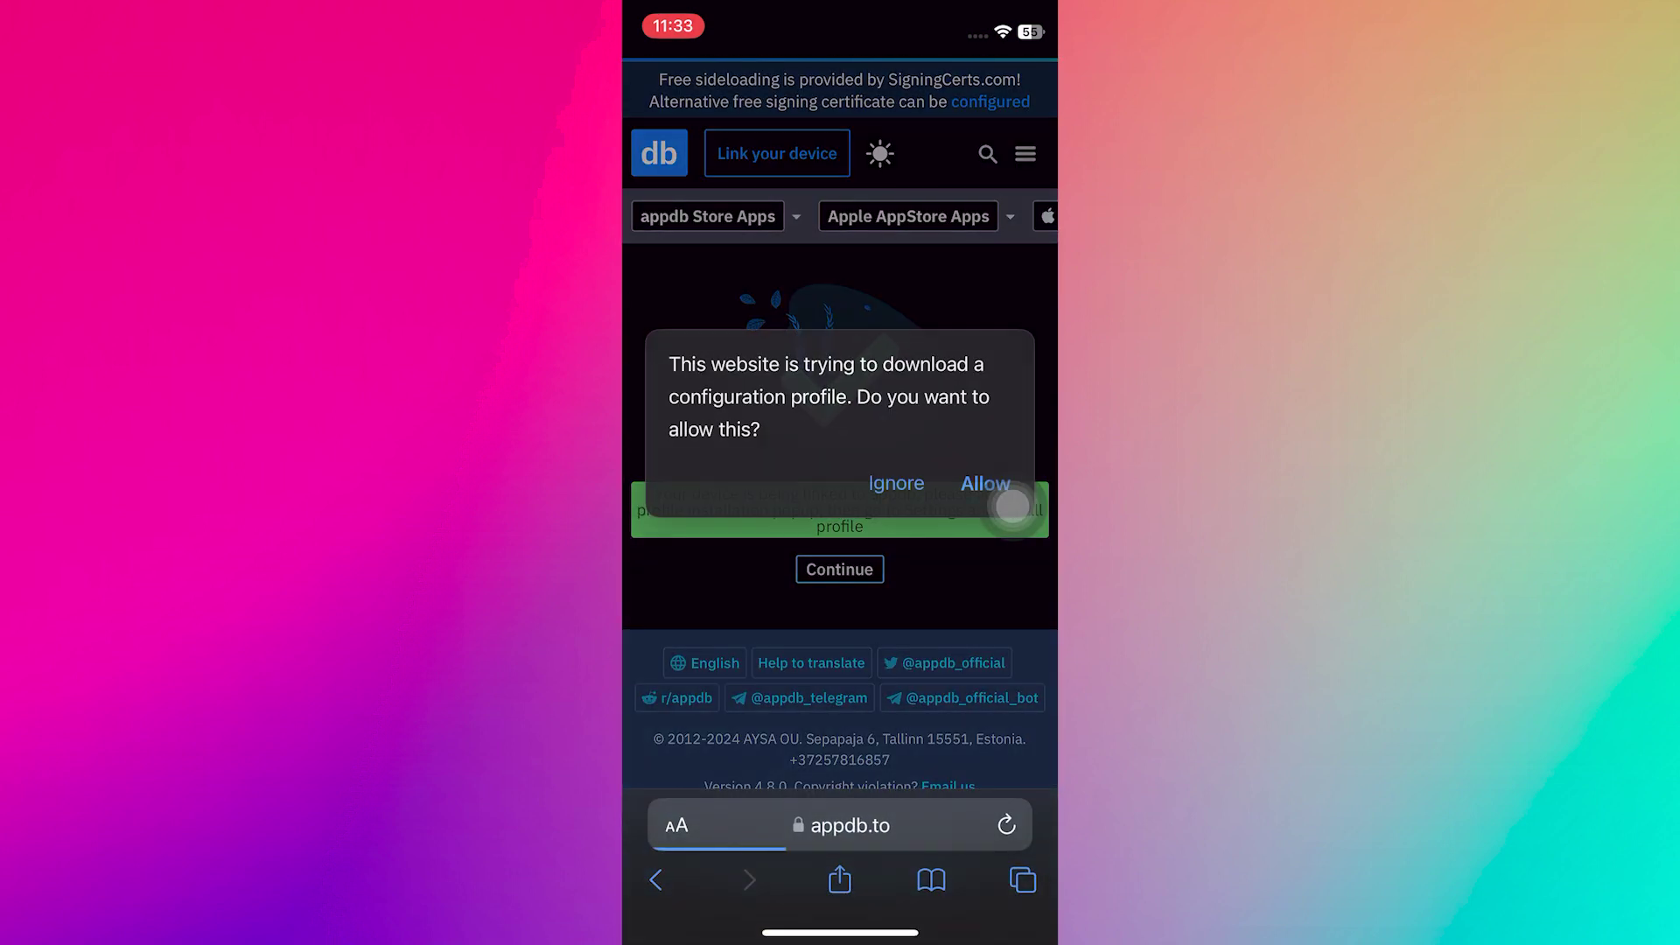
{"action": "left_click", "coordinate": [985, 483]}
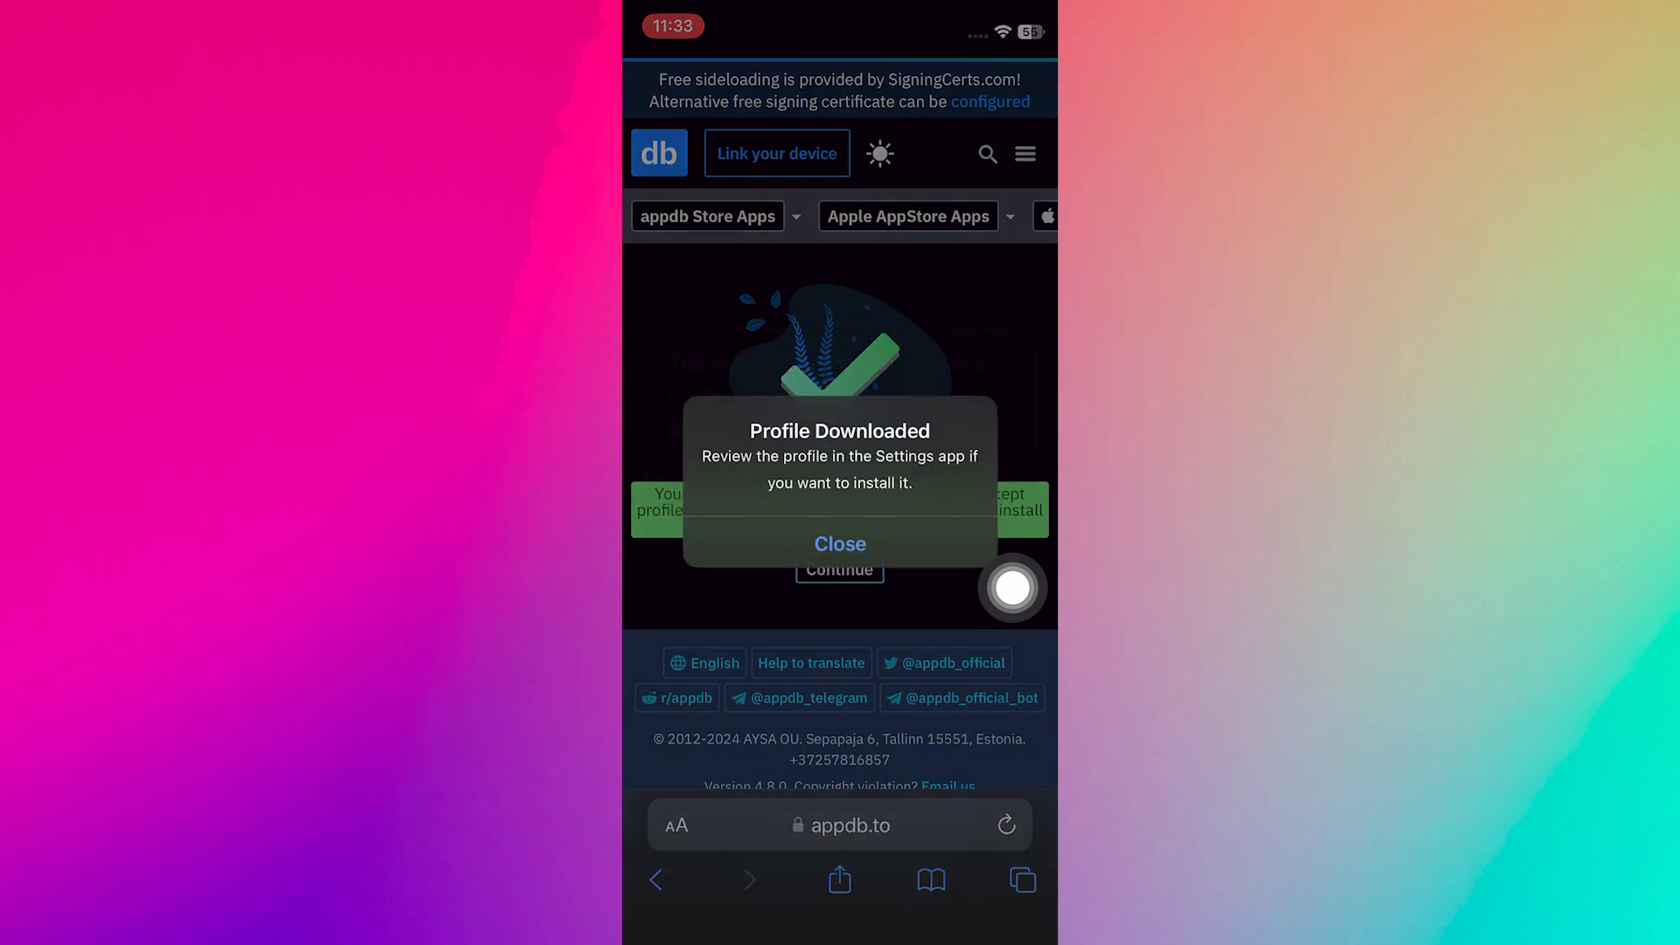
{"action": "left_click", "coordinate": [836, 544]}
{"action": "left_click_drag", "start_coordinate": [841, 932], "coordinate": [840, 590]}
{"action": "left_click", "coordinate": [990, 233]}
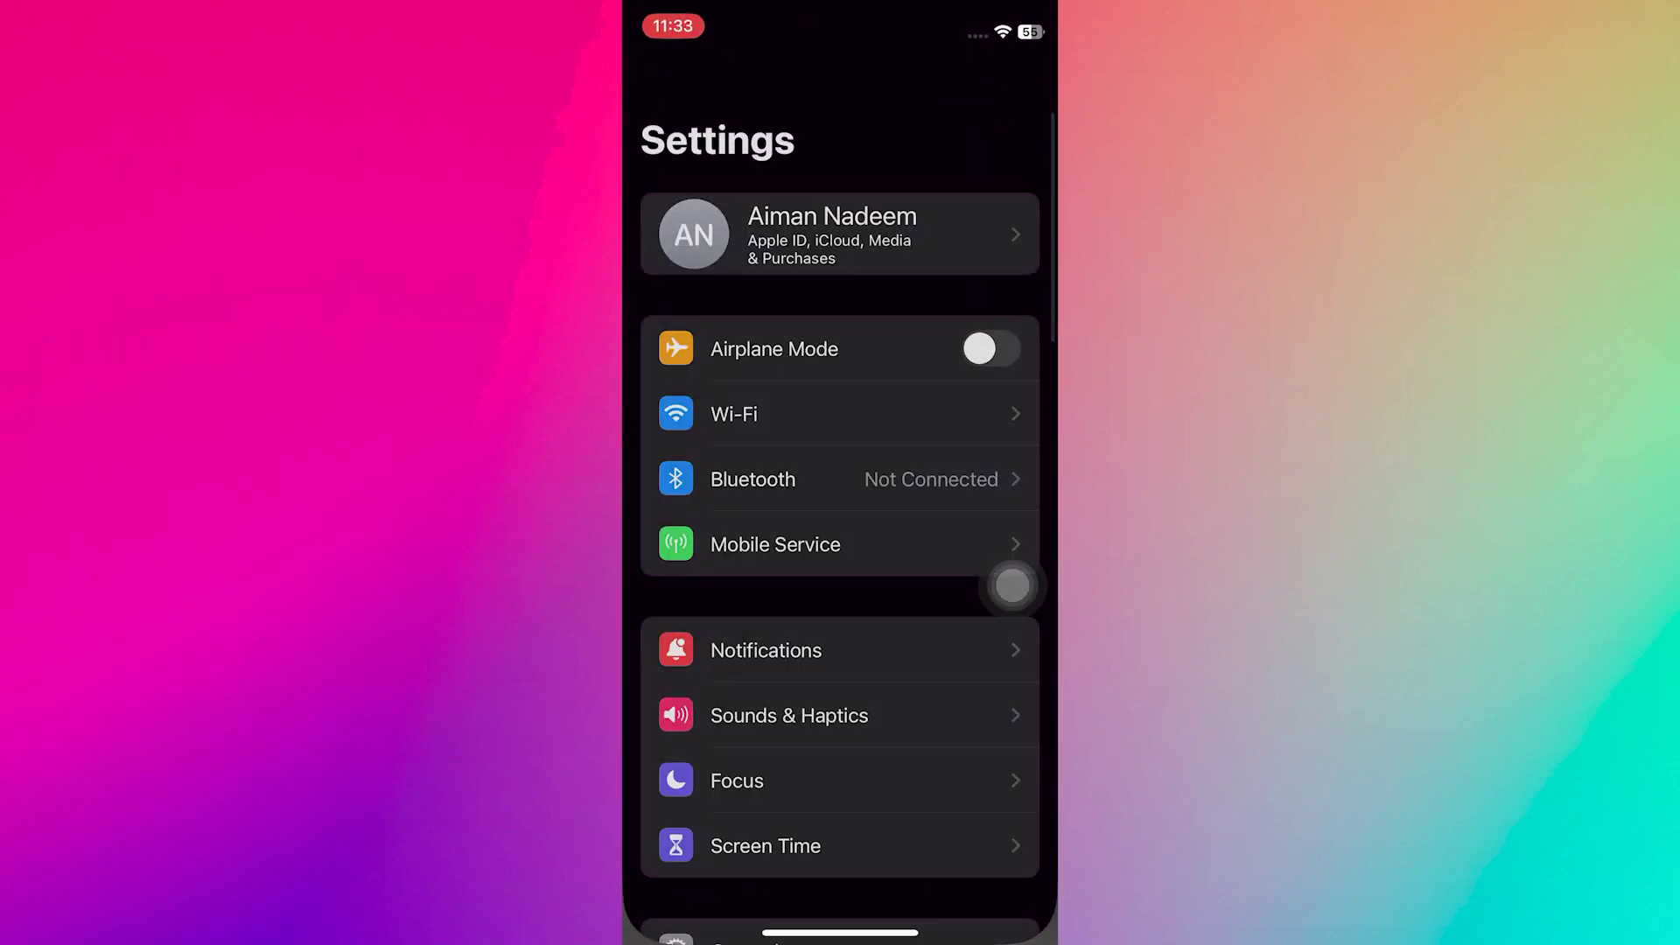
{"action": "scroll", "coordinate": [840, 525], "scroll_direction": "down", "scroll_amount": 1}
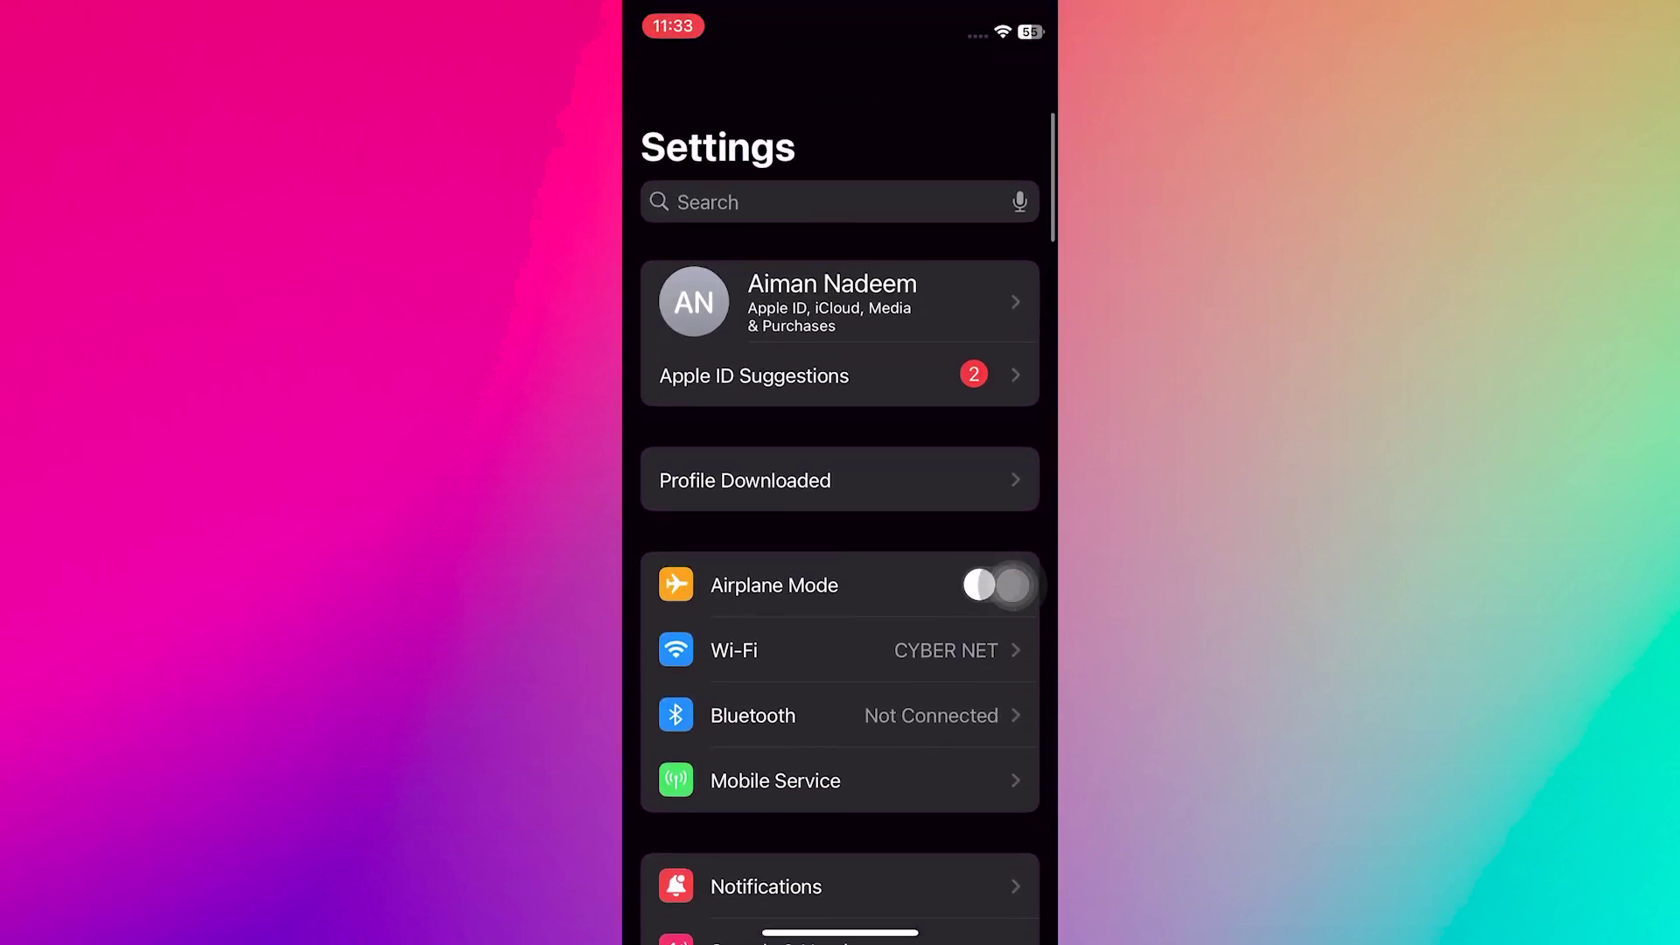
Install the downloaded appdb device-link profile with the passcode, then return to appdb in Safari
{"action": "left_click", "coordinate": [841, 475]}
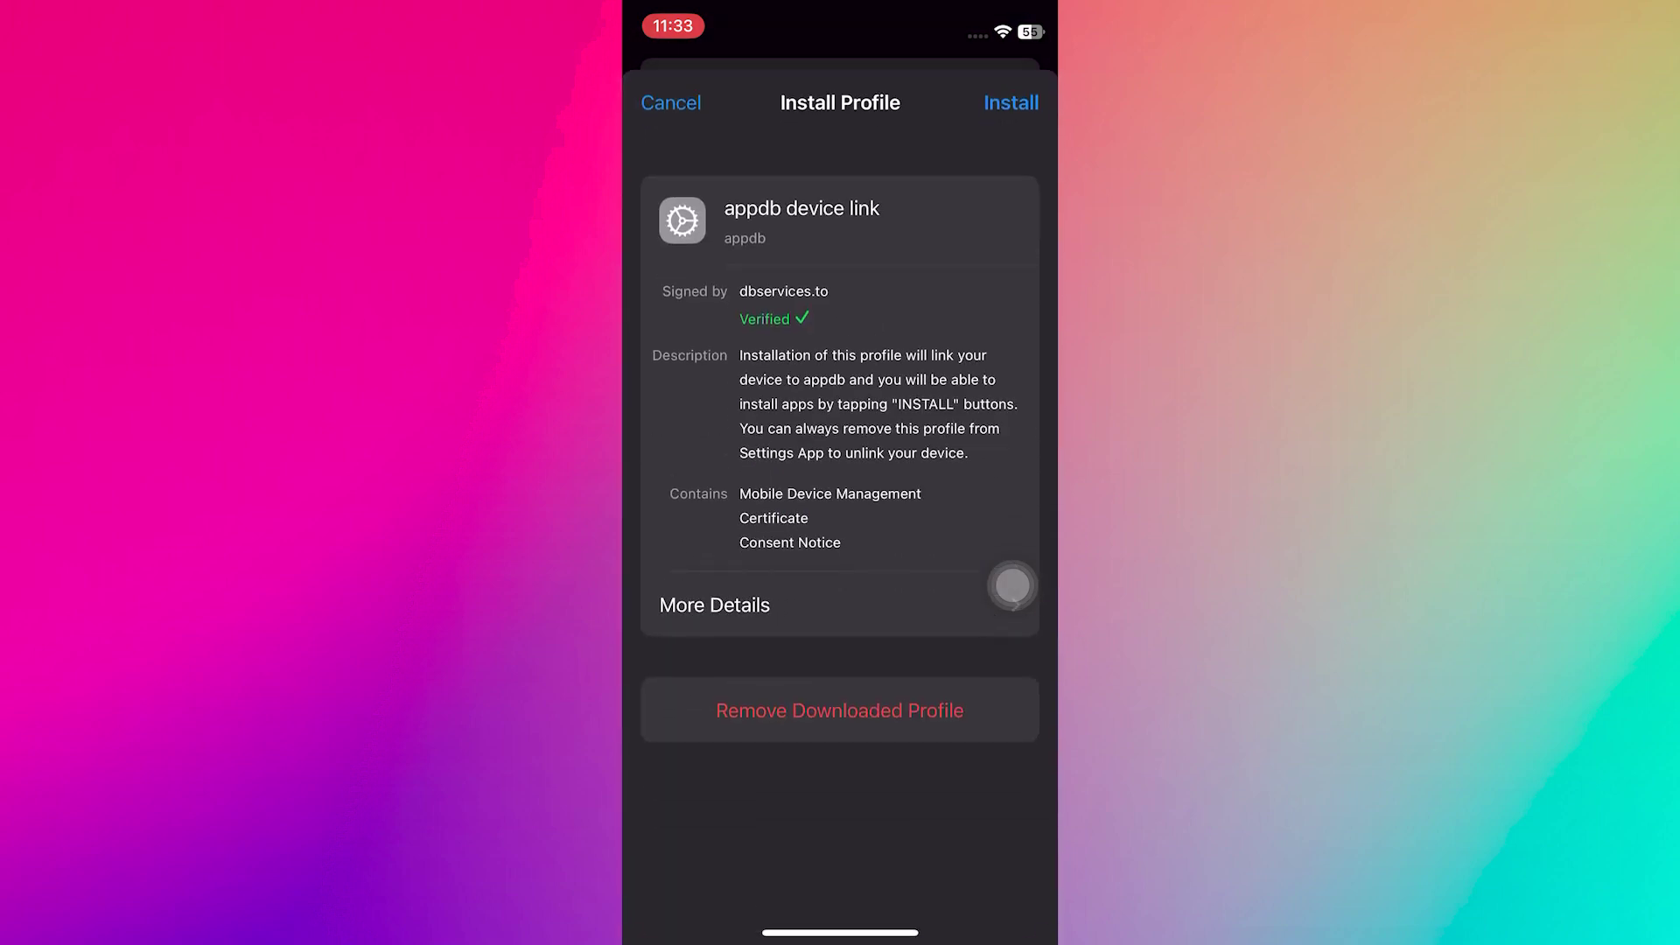
{"action": "left_click", "coordinate": [1013, 105]}
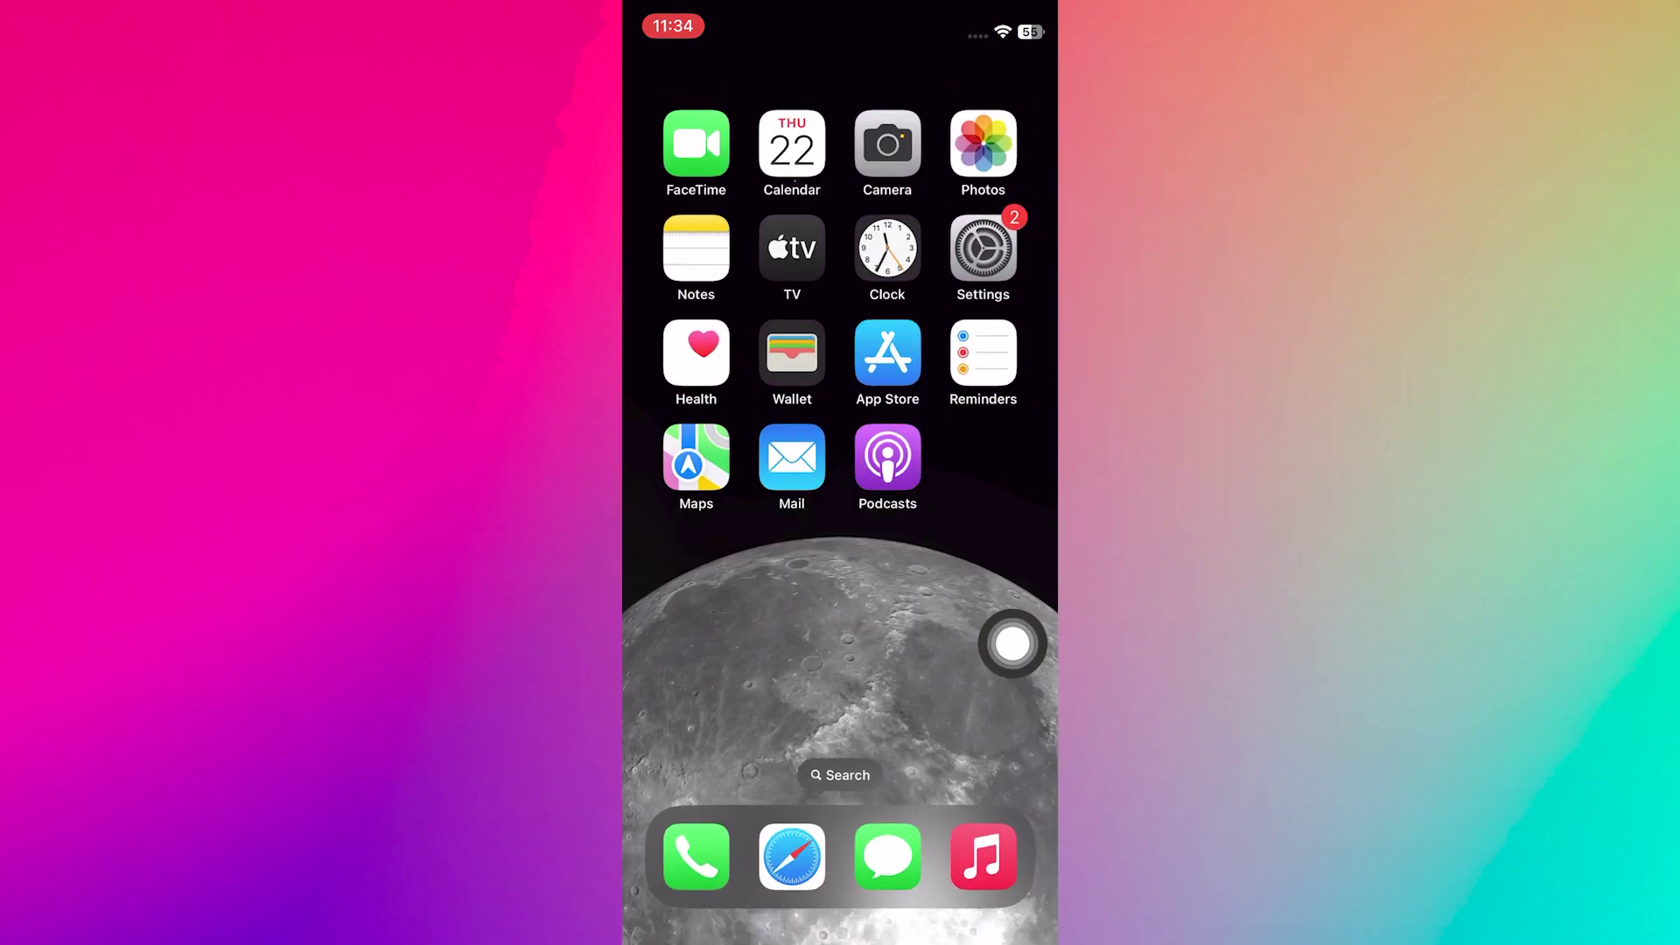
{"action": "left_click", "coordinate": [664, 460]}
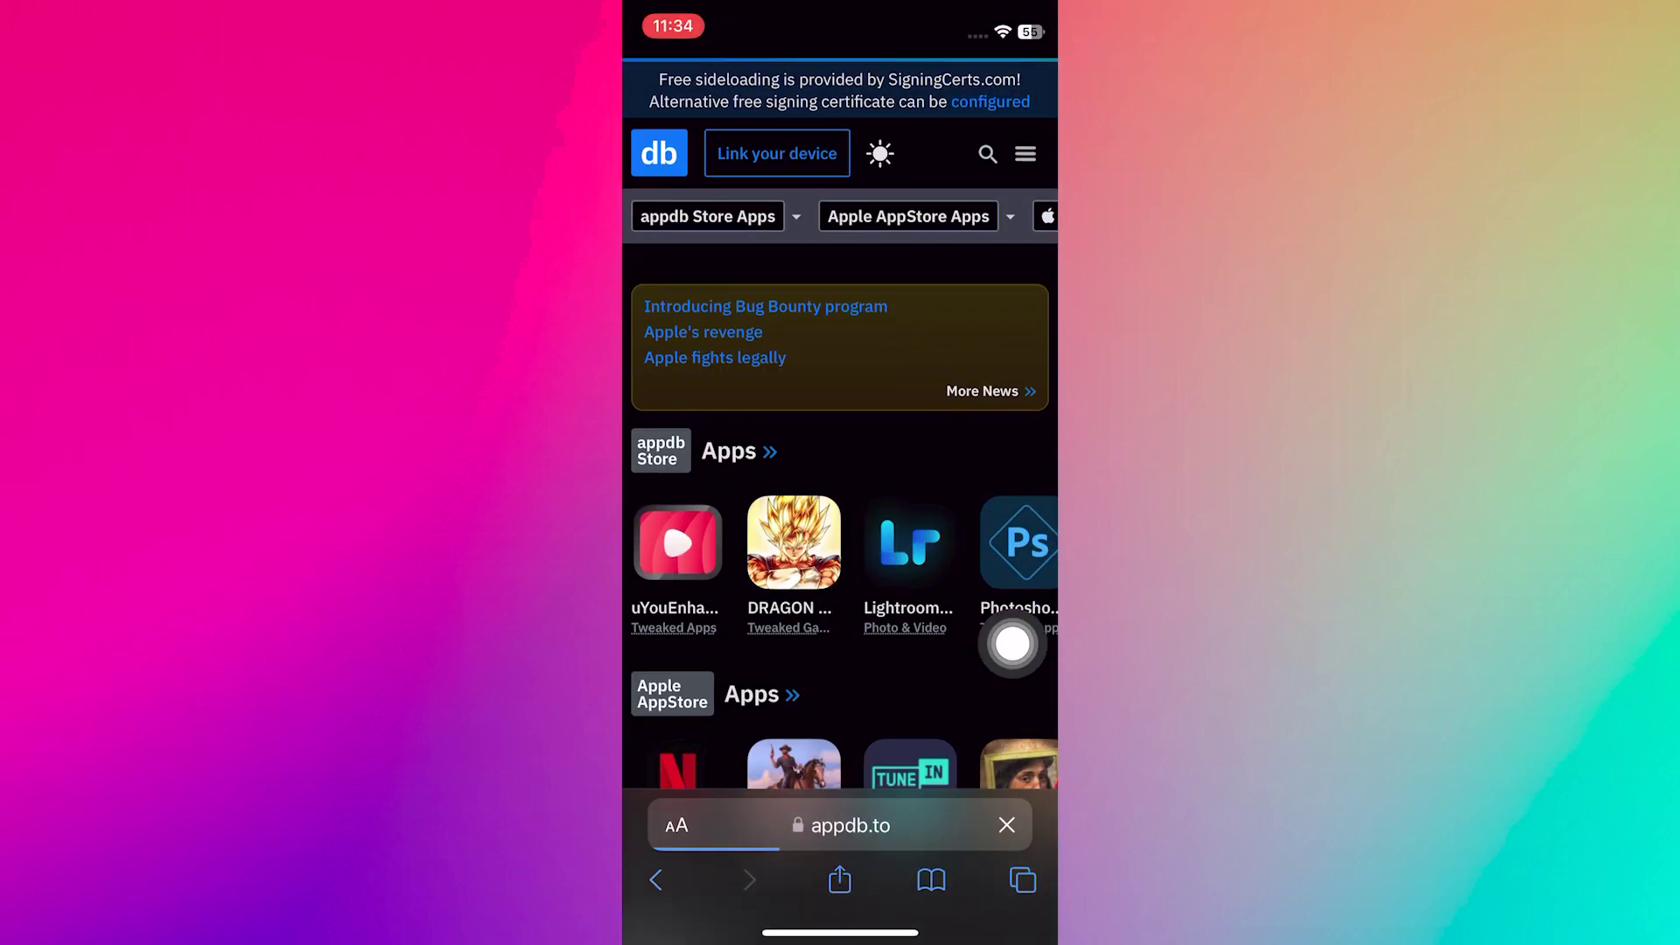
{"action": "scroll", "coordinate": [1013, 643], "scroll_direction": "down", "scroll_amount": 5}
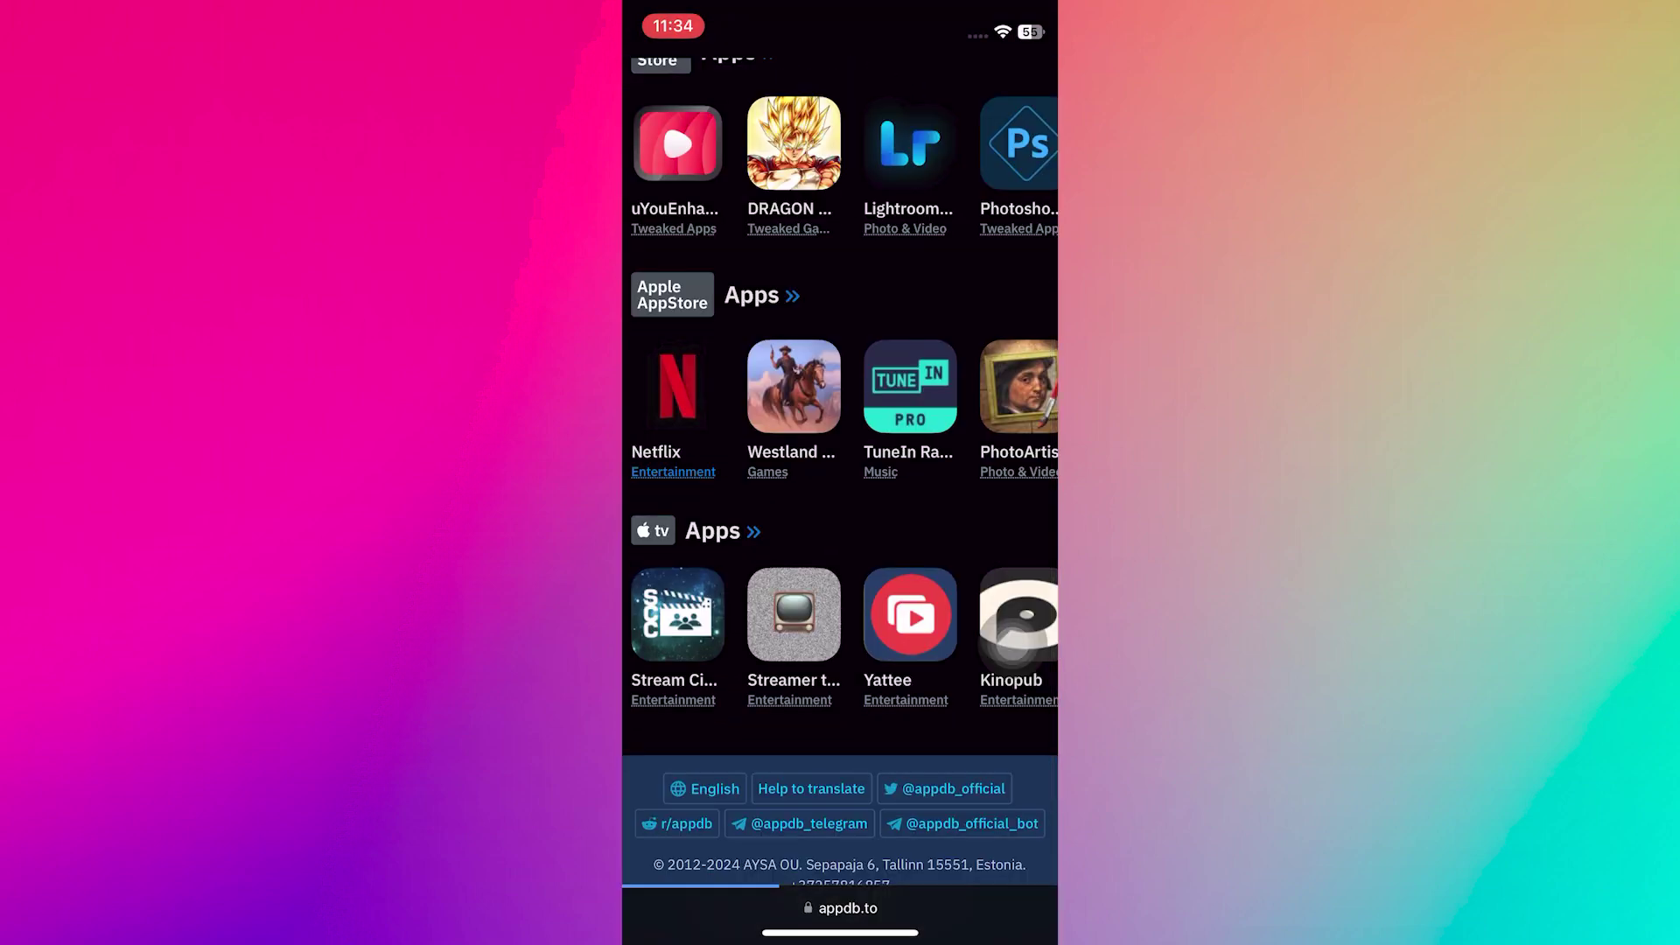
{"action": "scroll", "coordinate": [1012, 644], "scroll_direction": "up", "scroll_amount": 5}
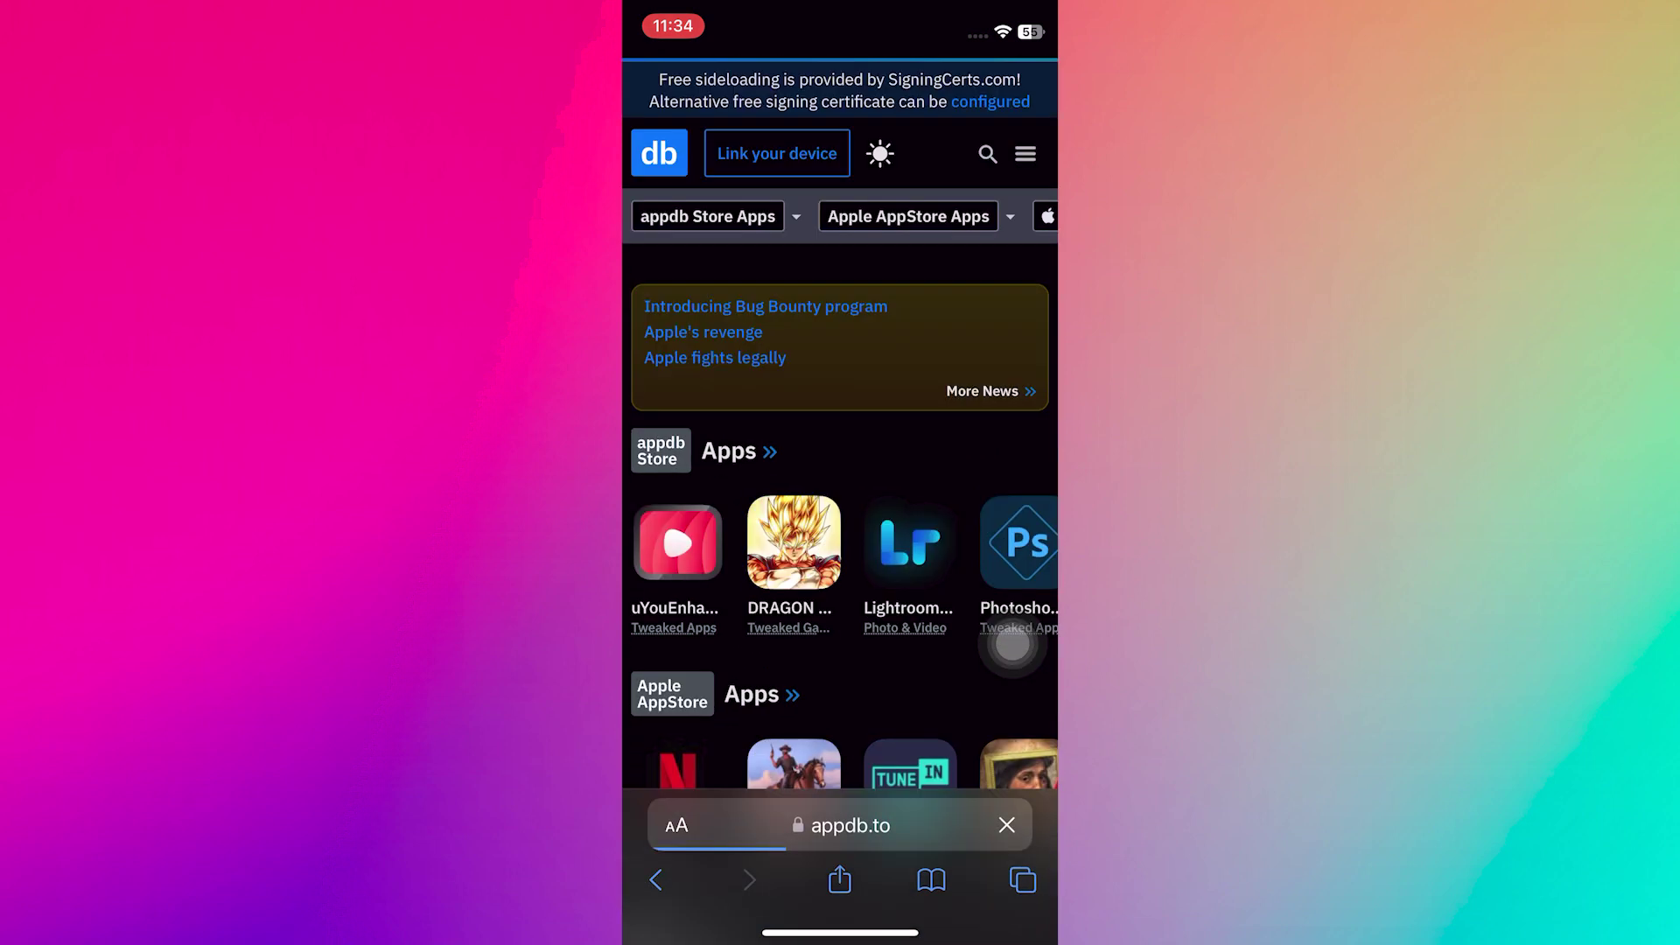
Search the appdb catalogue for 'snapchat' and open the Snapchat result
{"action": "left_click", "coordinate": [908, 216]}
{"action": "left_click", "coordinate": [988, 153]}
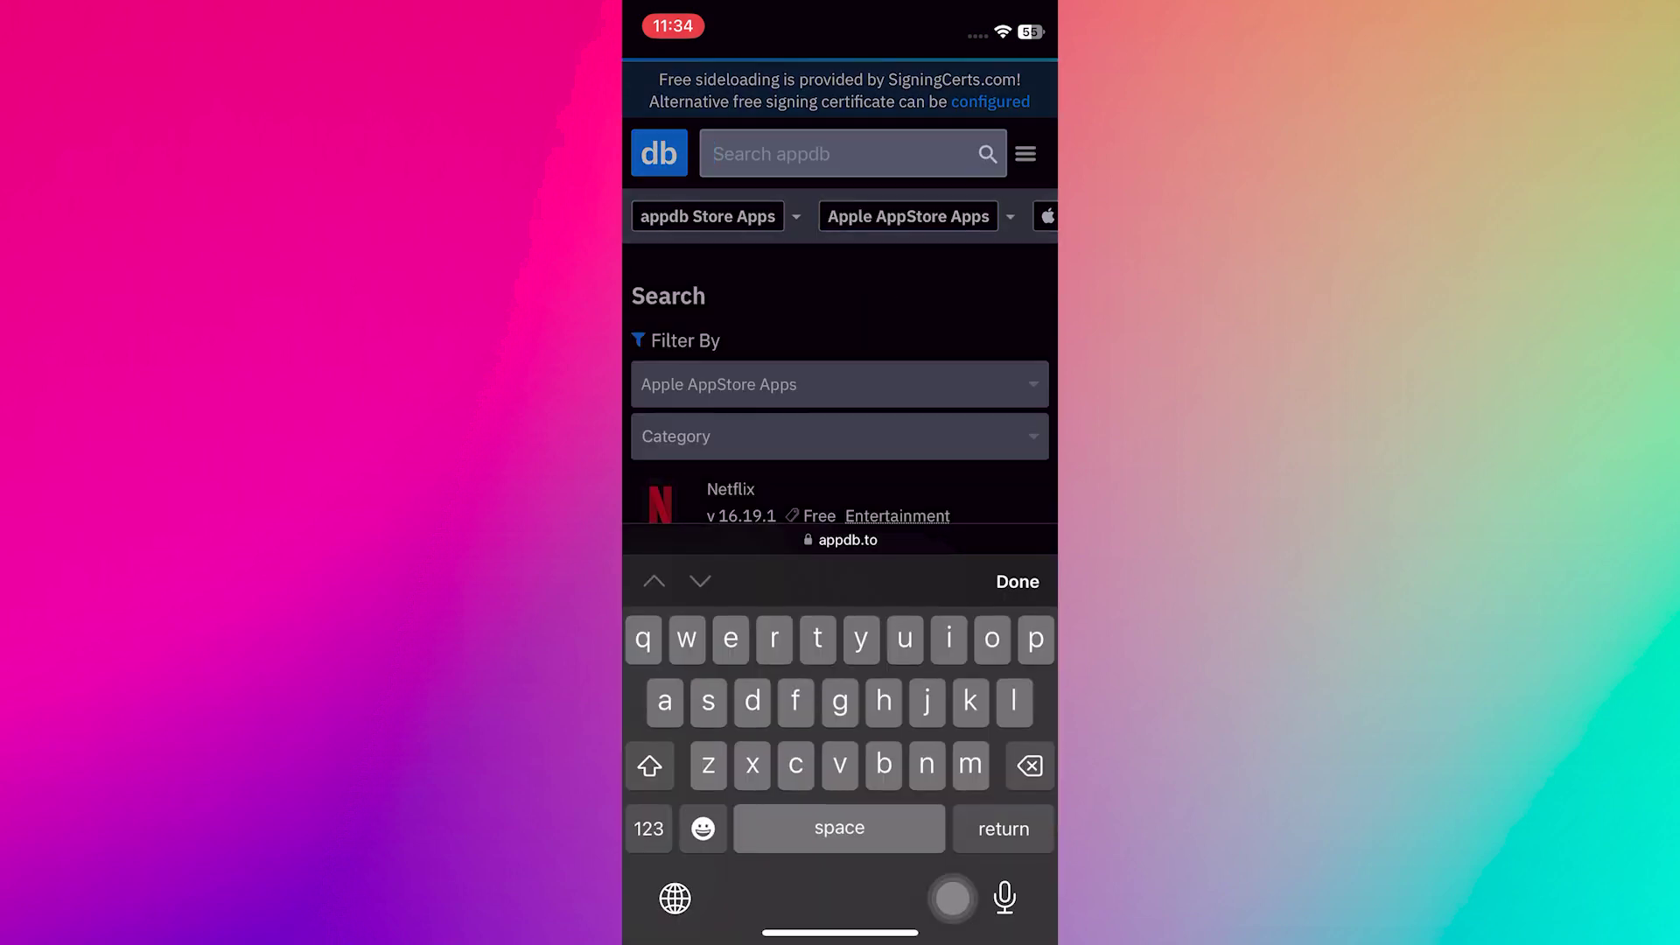
{"action": "type", "text": "snapchat"}
{"action": "key", "text": "Return"}
{"action": "left_click", "coordinate": [741, 488]}
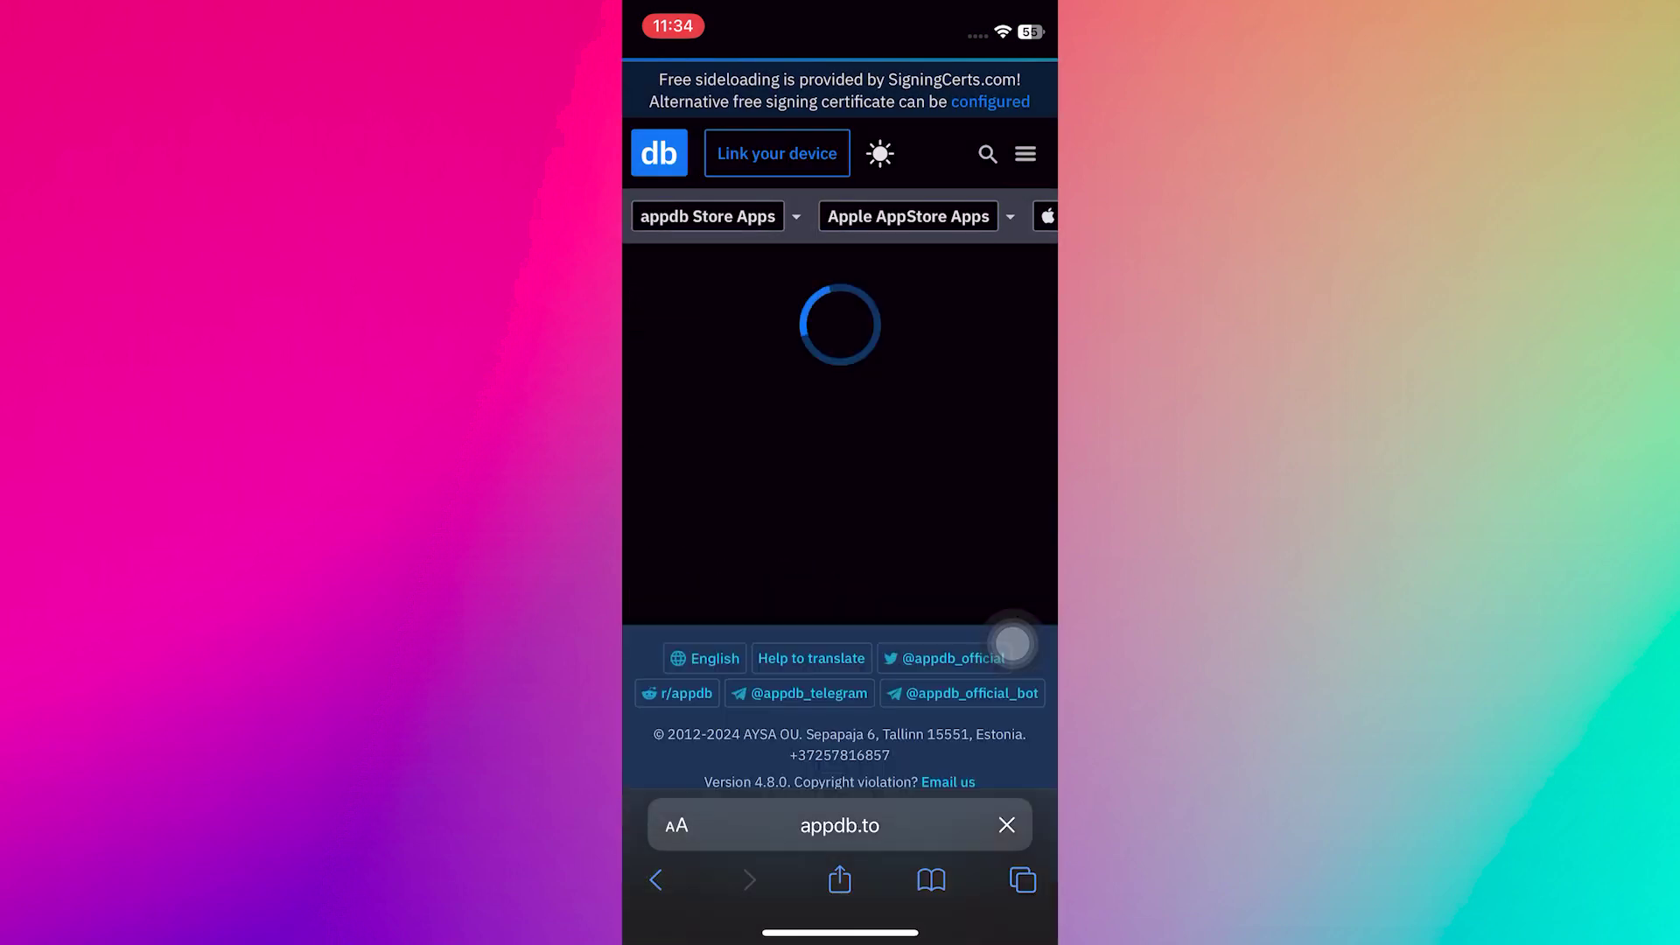
{"action": "scroll", "coordinate": [1012, 644], "scroll_direction": "down", "scroll_amount": 10}
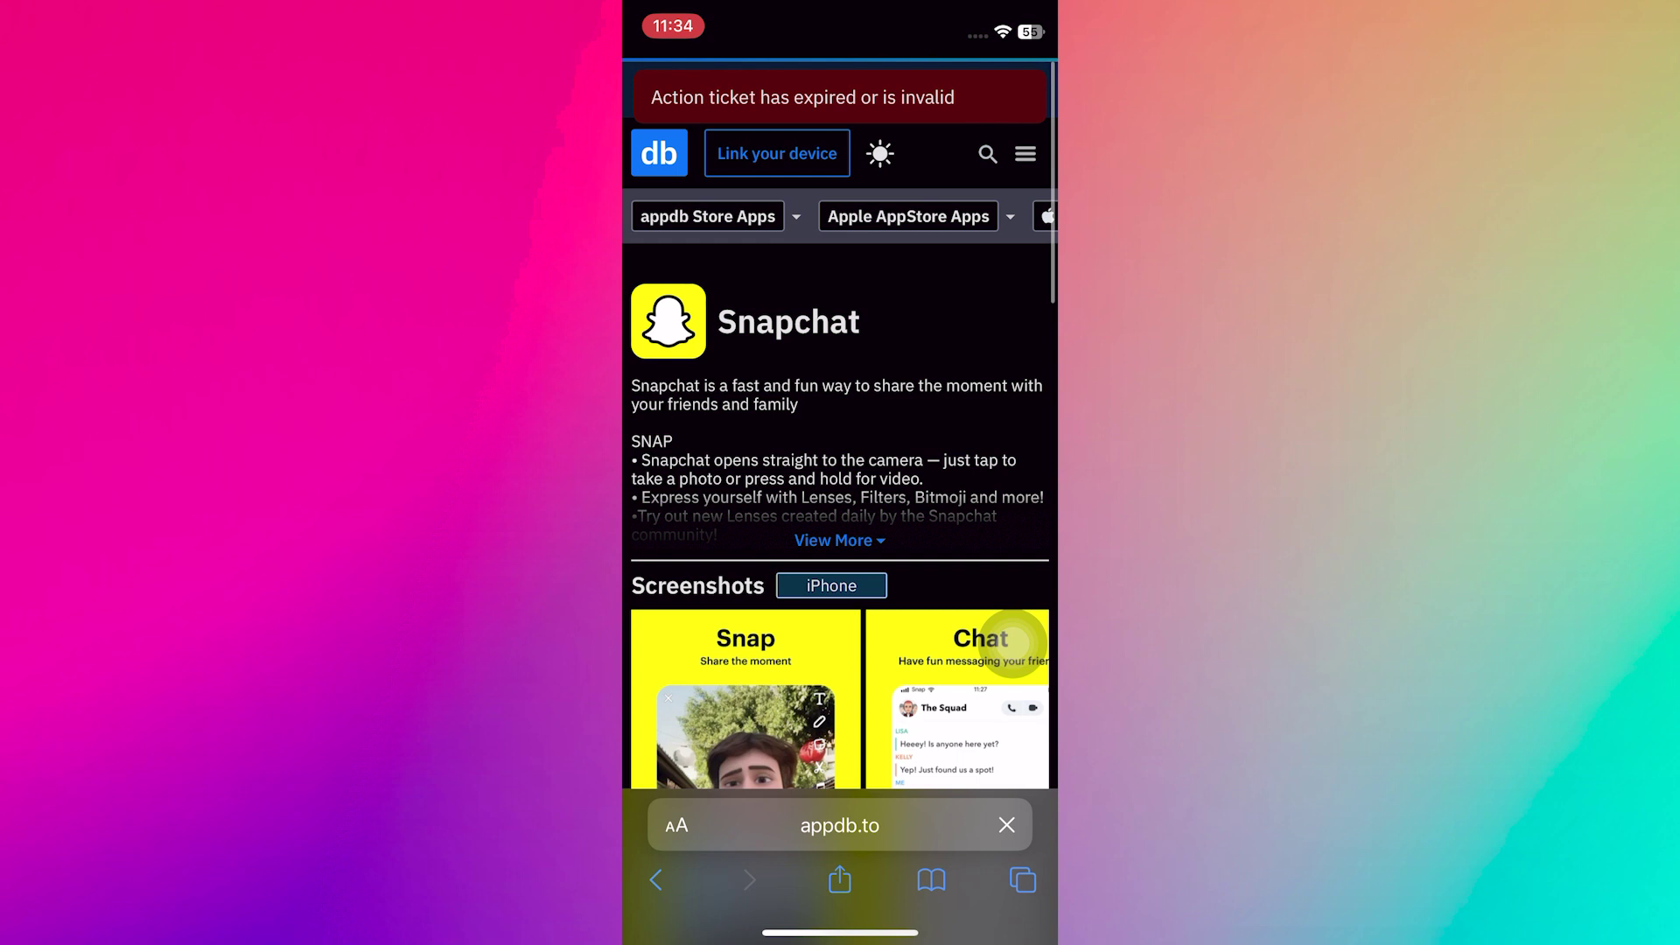
Launch the reinstalled Snapchat from the App Library and log in with the saved account
{"action": "left_click_drag", "start_coordinate": [841, 935], "coordinate": [840, 525]}
{"action": "left_click", "coordinate": [676, 394]}
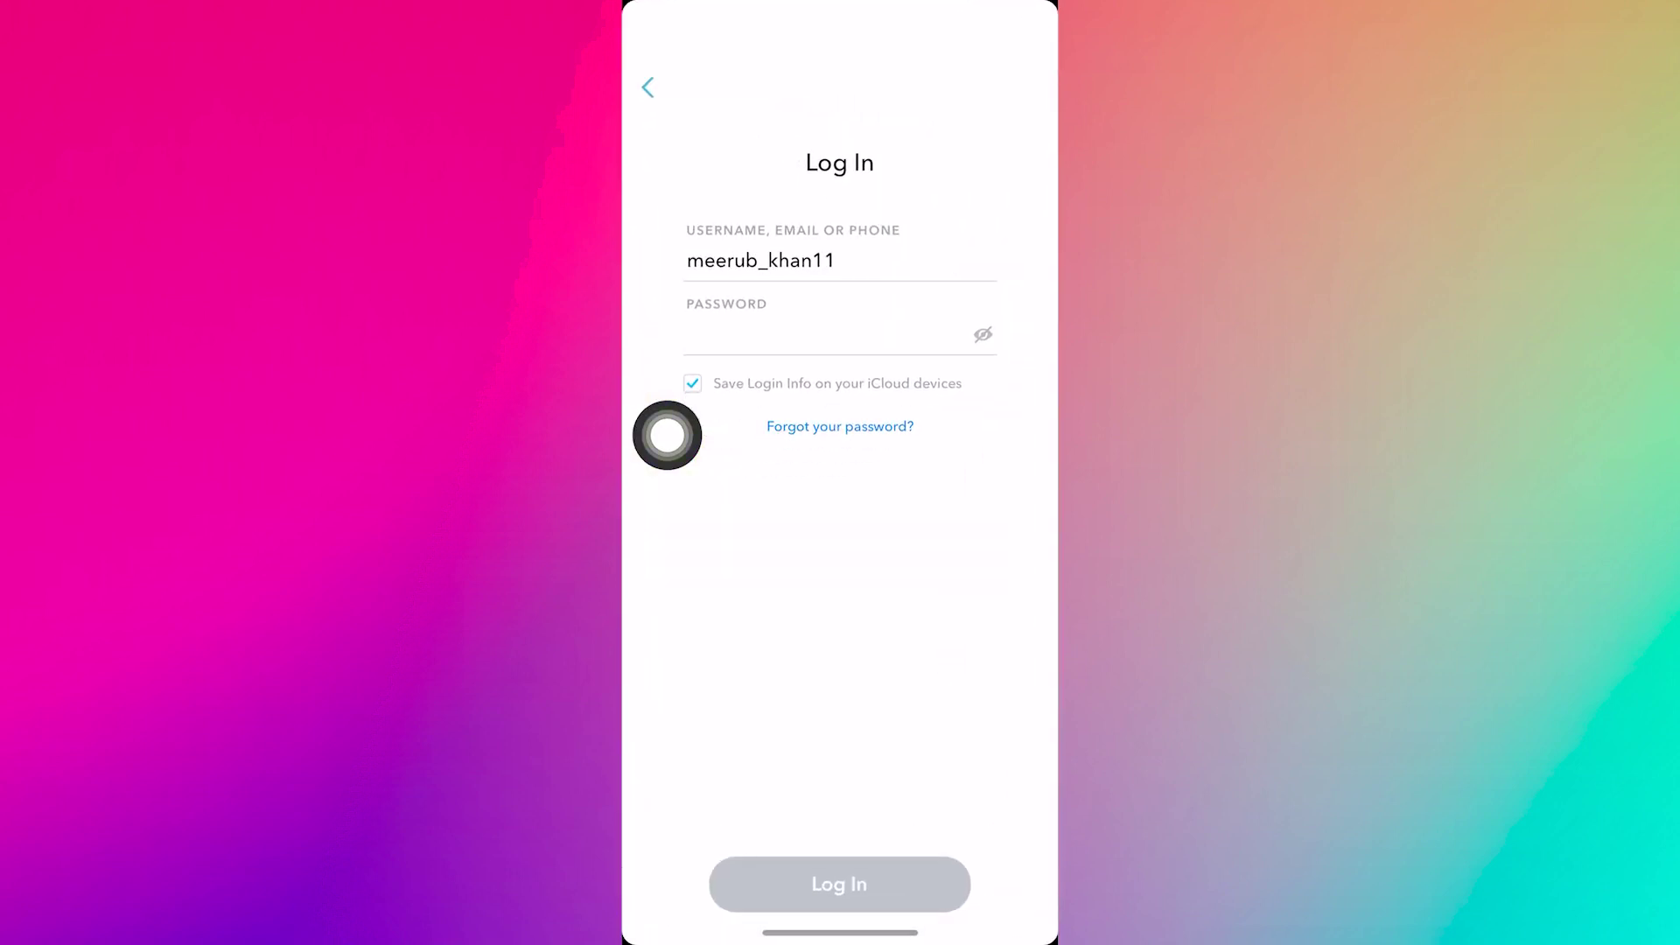
{"action": "left_click", "coordinate": [867, 817]}
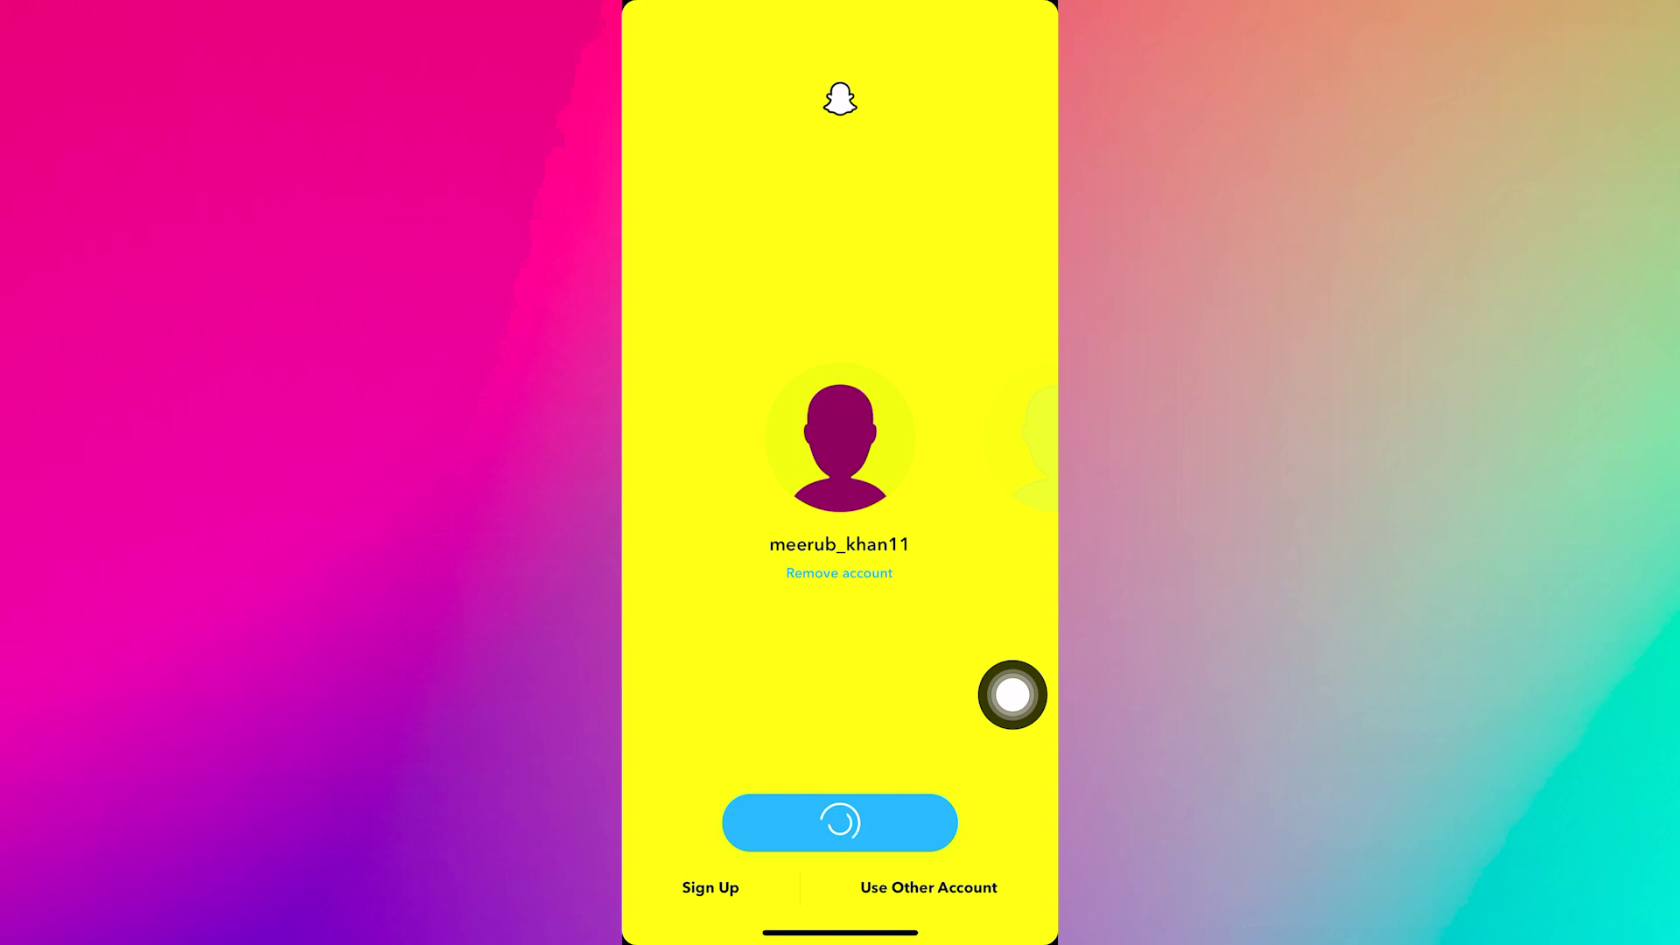